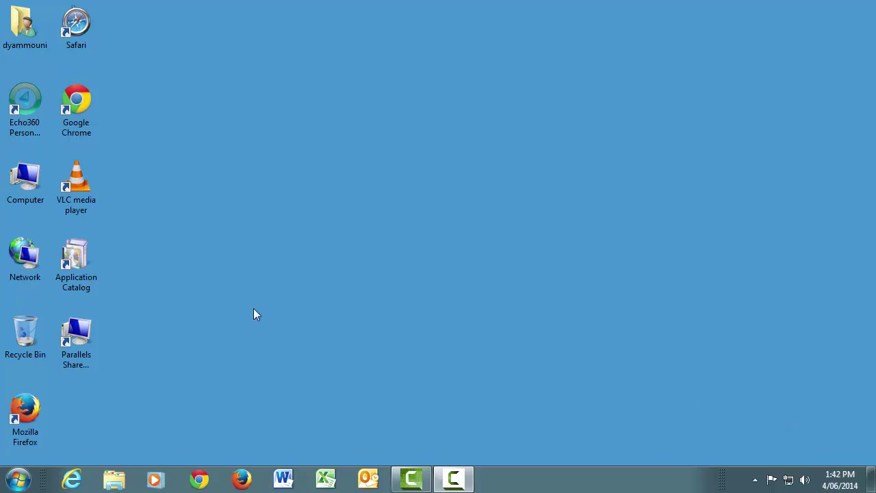
# Open the Application Catalog and filter it to the Echo publisher to list Personal Capture v5.3.36183.
pyautogui.doubleClick(71, 262)
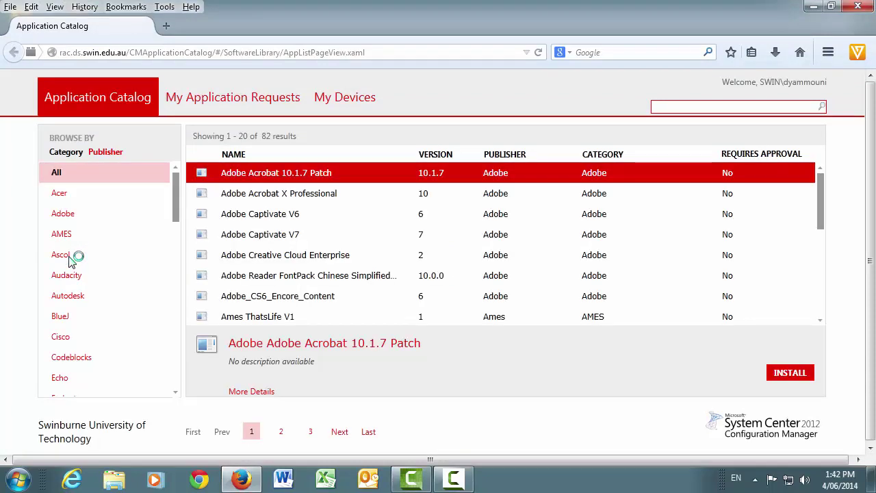
pyautogui.click(69, 379)
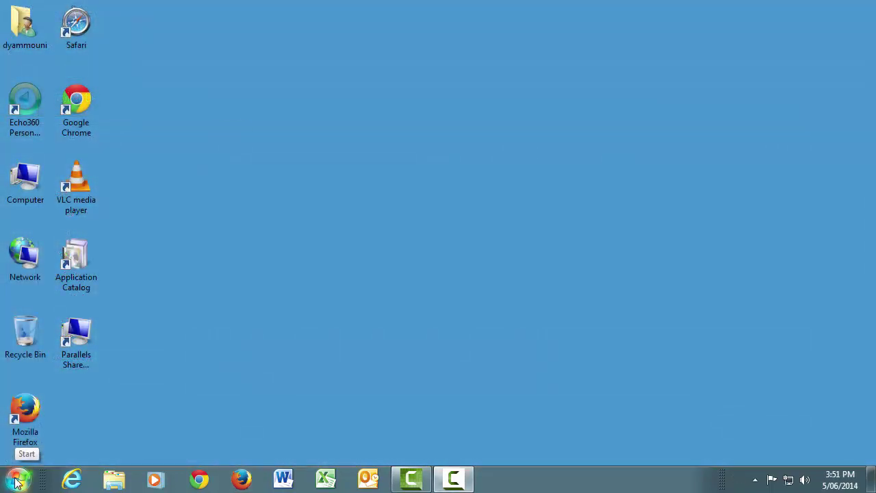
# Launch Echo360 Personal Capture from the Start menu's Echo360 group and begin a new capture.
pyautogui.click(16, 481)
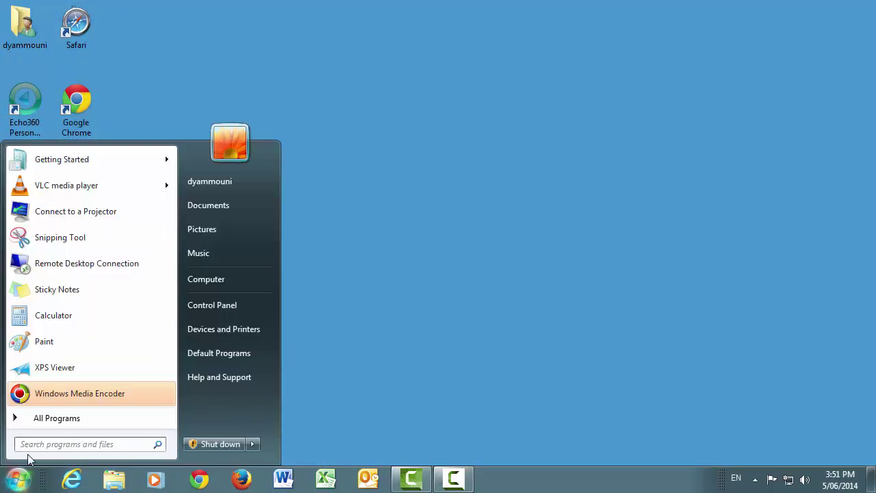
pyautogui.click(58, 420)
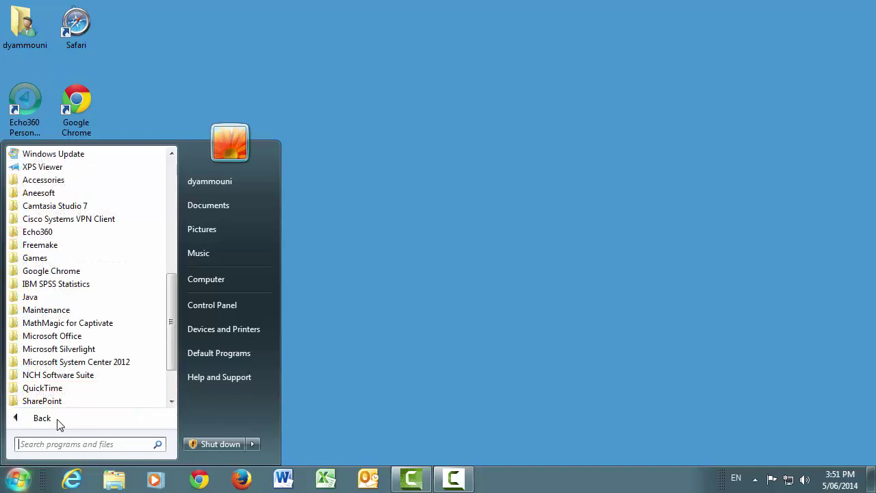
pyautogui.click(59, 233)
pyautogui.click(63, 246)
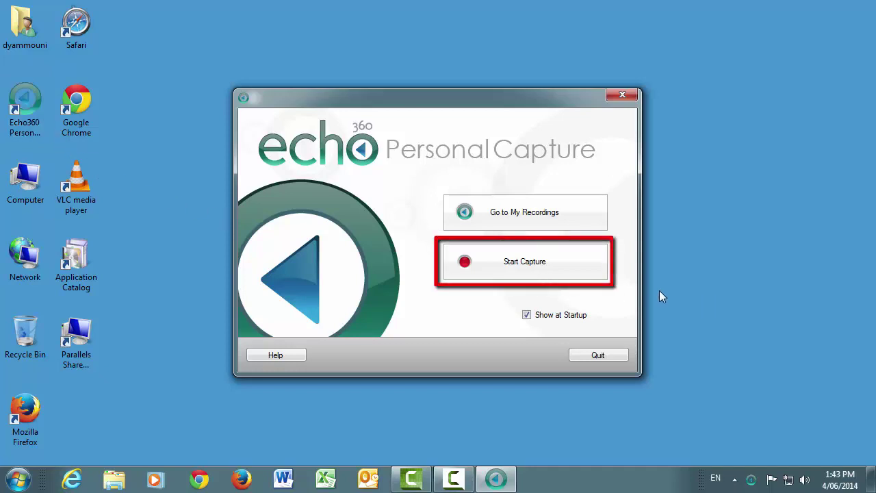
pyautogui.click(530, 265)
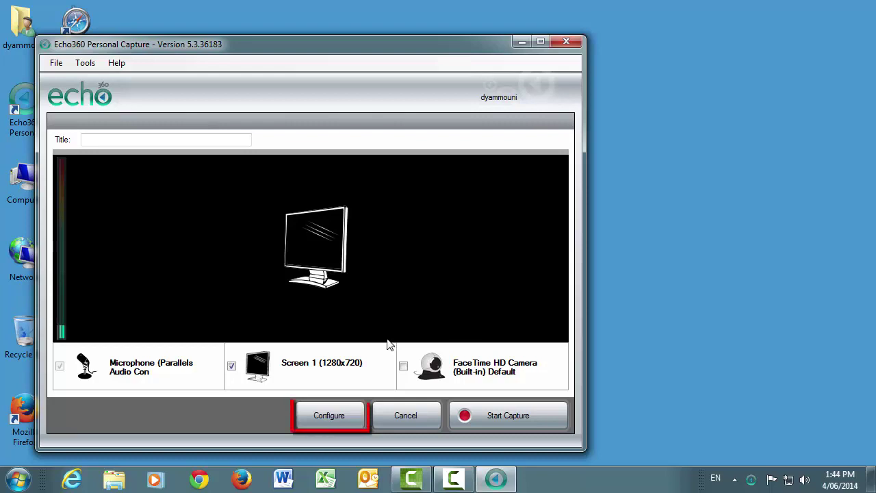
# Keep the Parallels microphone and Screen Capture on Screen 1 (1280x720) at Actual Size quality.
pyautogui.click(341, 421)
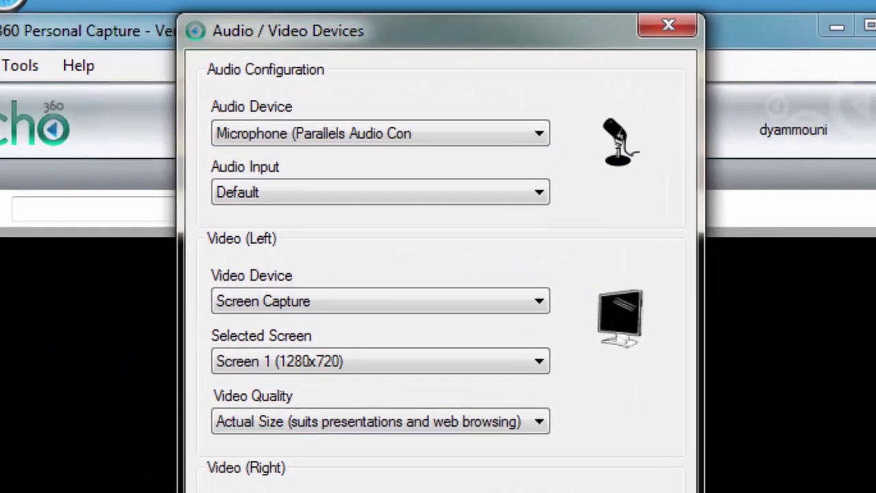
pyautogui.click(453, 137)
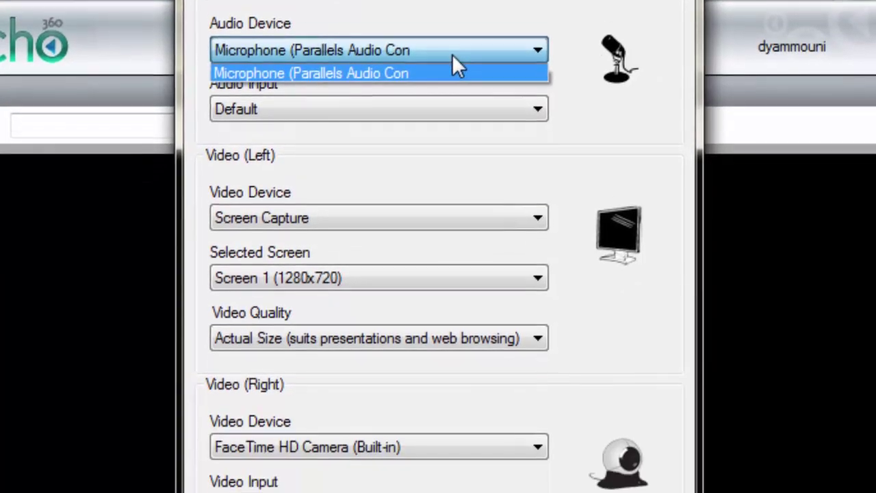
pyautogui.click(453, 137)
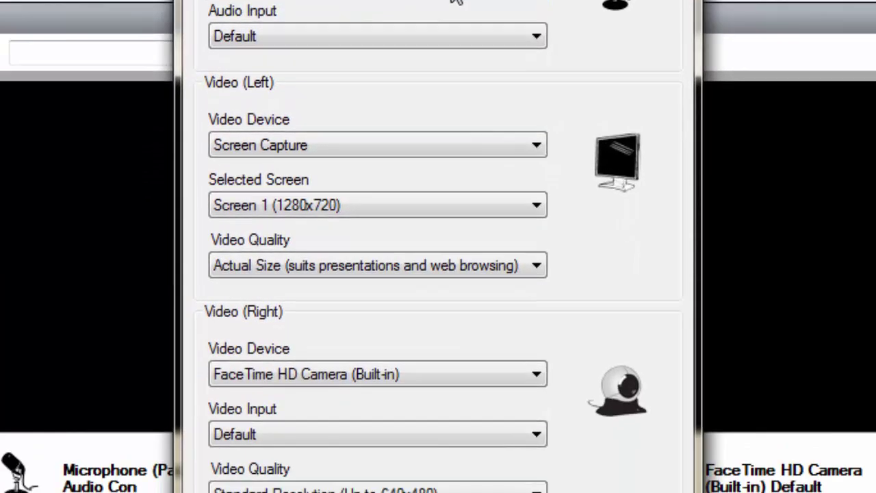
pyautogui.click(412, 145)
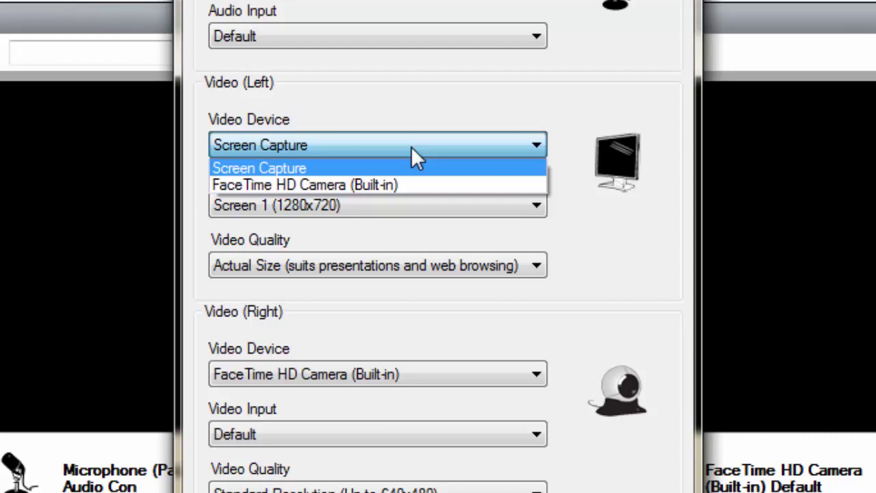
pyautogui.click(412, 147)
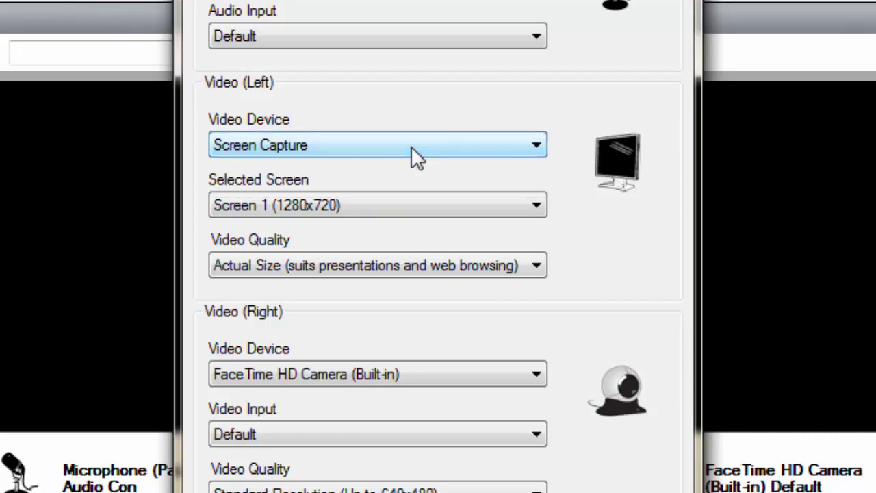
pyautogui.click(408, 206)
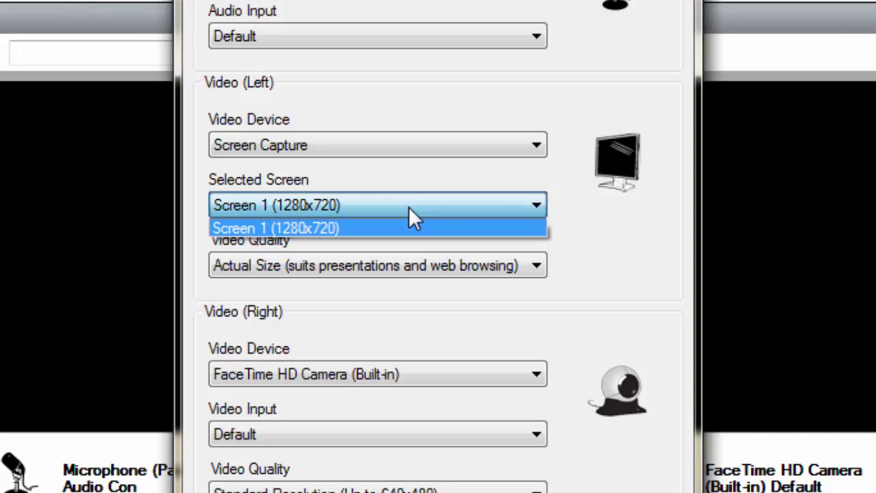
pyautogui.click(409, 207)
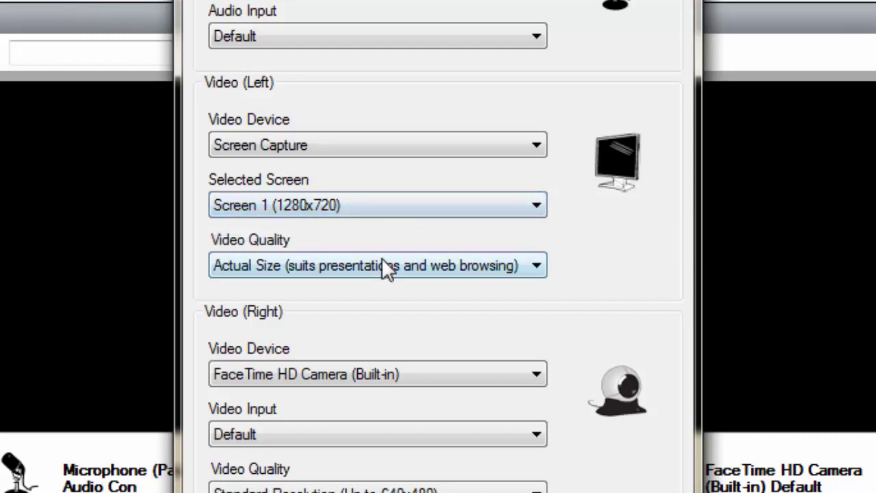
pyautogui.click(413, 272)
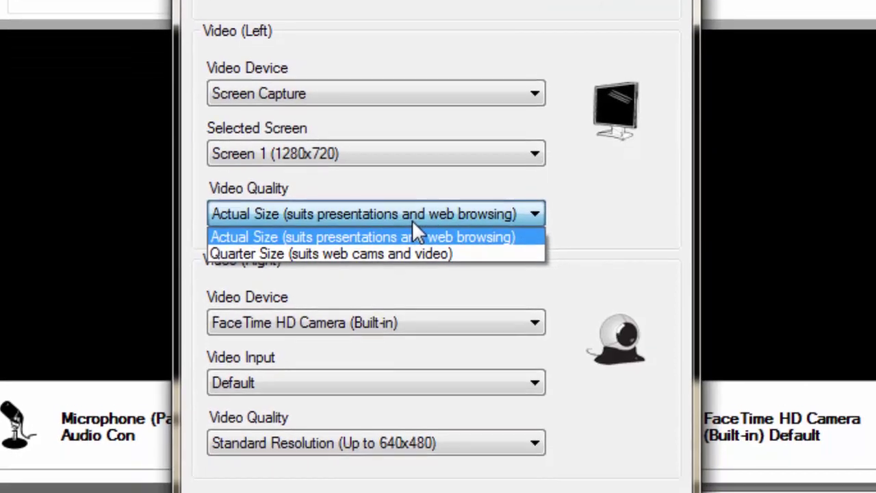
pyautogui.click(413, 272)
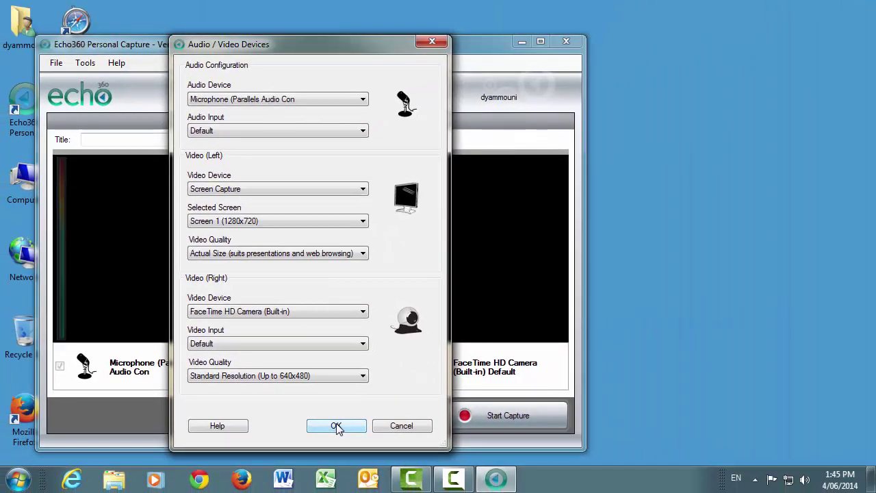
# Accept the device settings, briefly preview the FaceTime HD camera, then switch it back off.
pyautogui.click(376, 427)
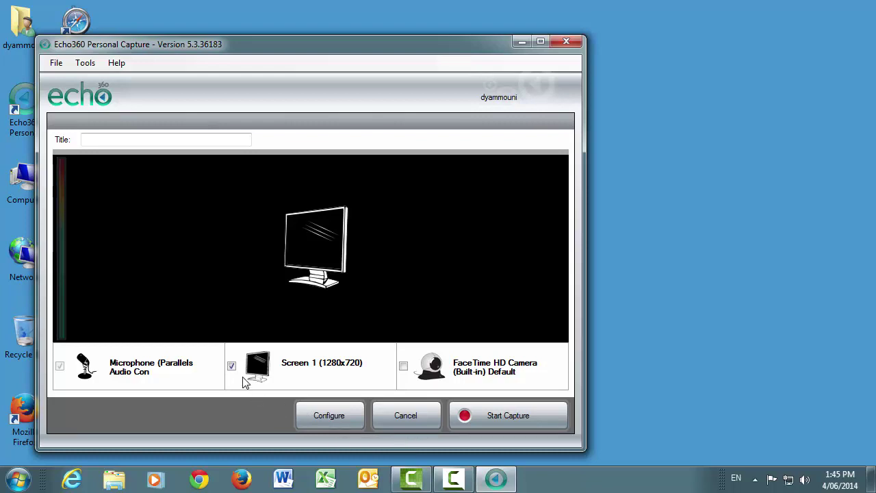
pyautogui.click(403, 367)
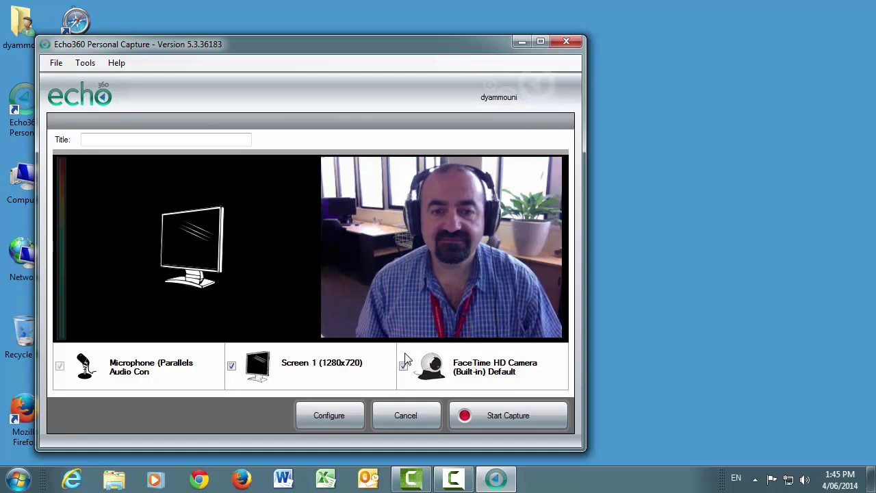
pyautogui.click(403, 366)
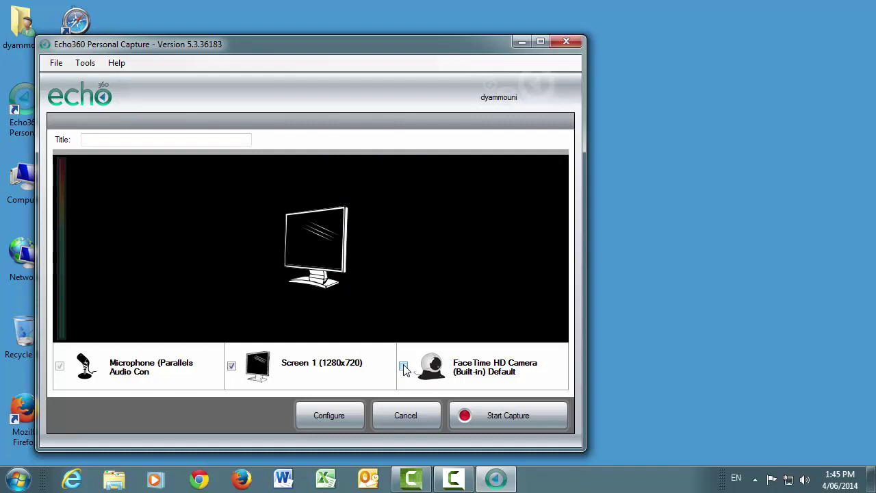
# Start the desktop recording, browse Swinburne's STAFF Internal Communications Directory in Internet Explorer, then close it.
pyautogui.click(502, 420)
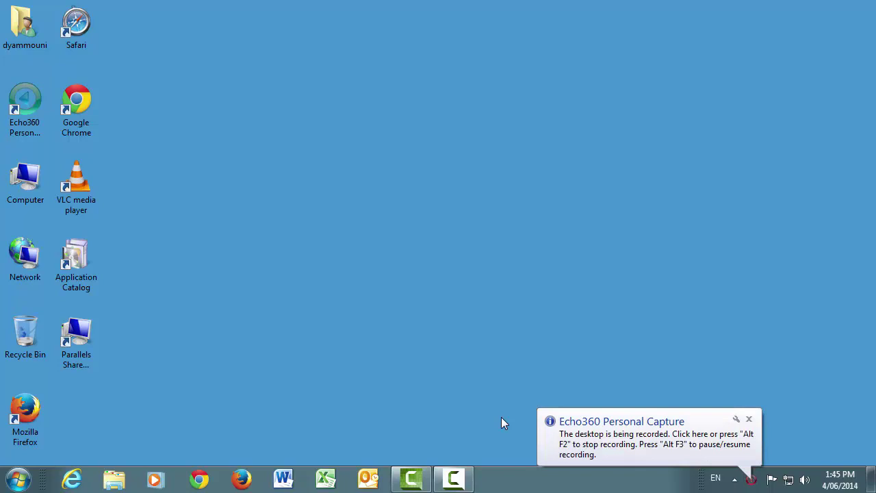
pyautogui.click(71, 480)
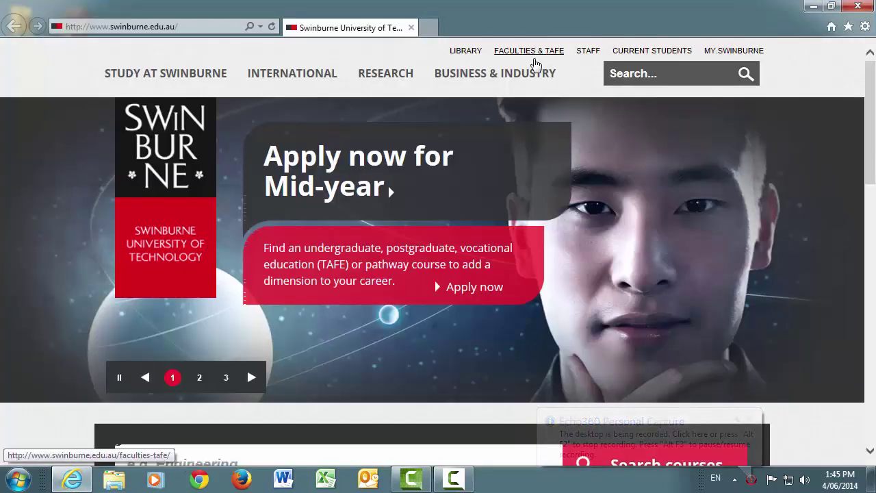
pyautogui.click(579, 55)
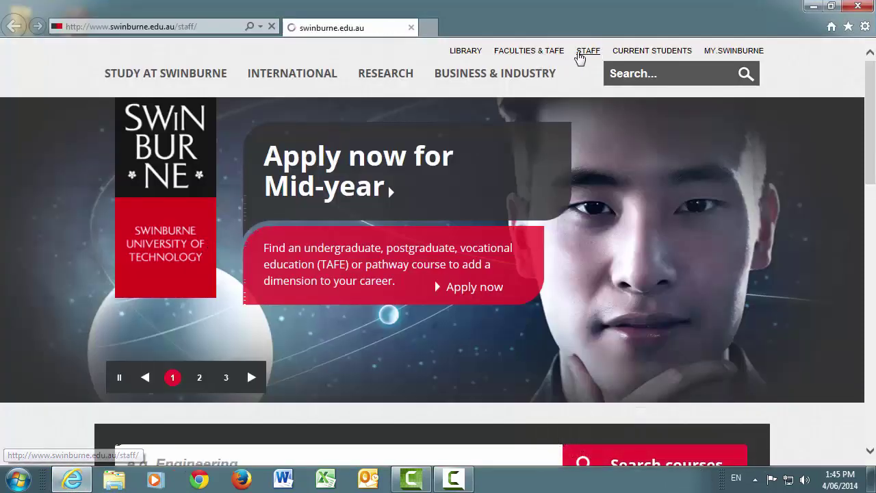
pyautogui.click(275, 402)
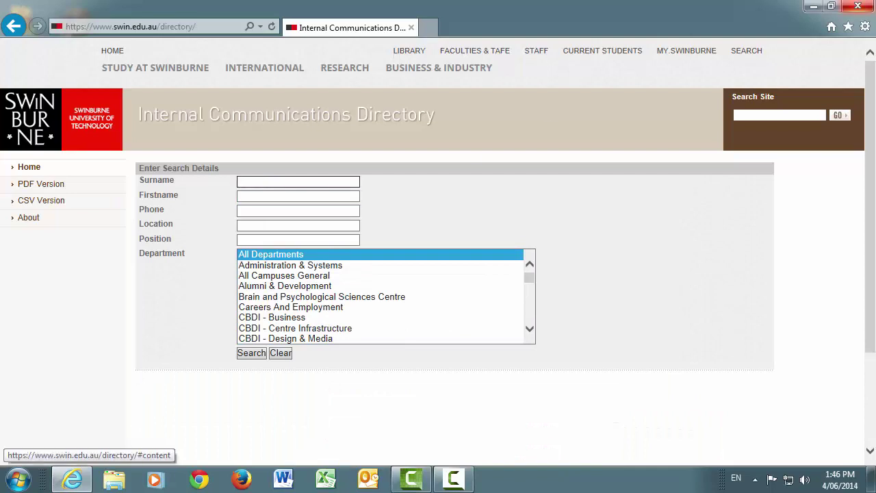
pyautogui.click(859, 7)
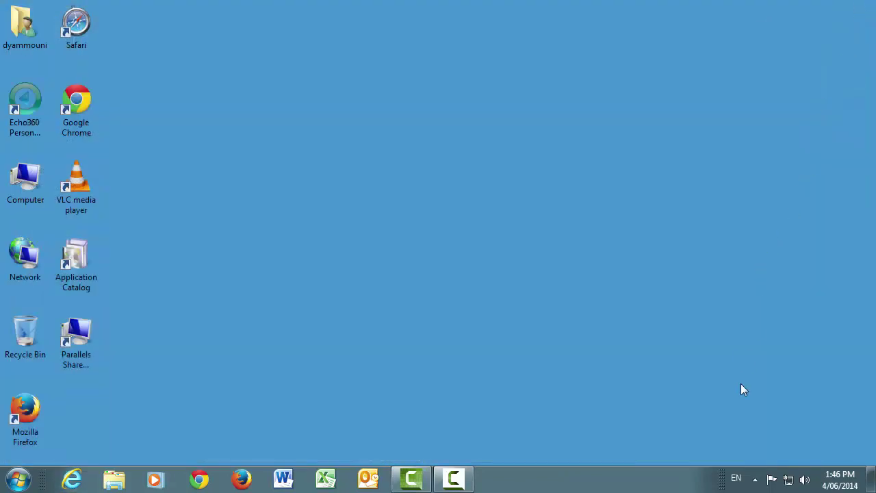
# Stop the capture from the Echo360 tray icon and maximize the Edit Recording window.
pyautogui.click(755, 478)
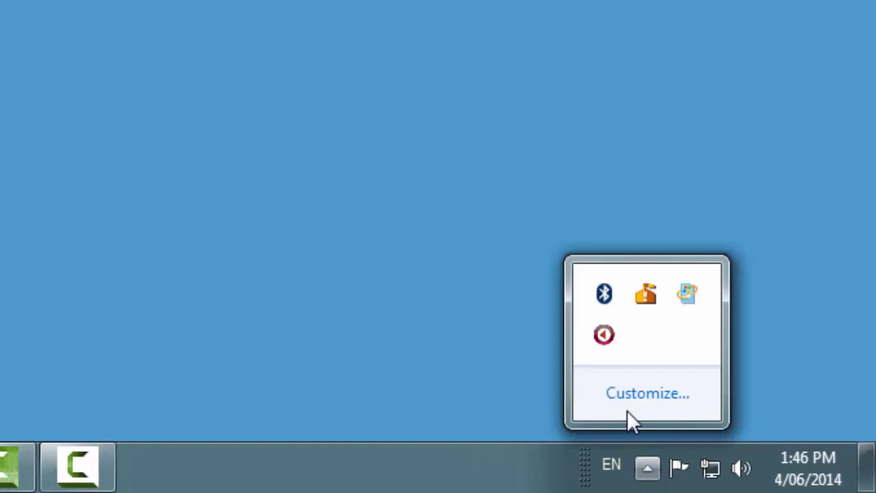
pyautogui.rightClick(605, 335)
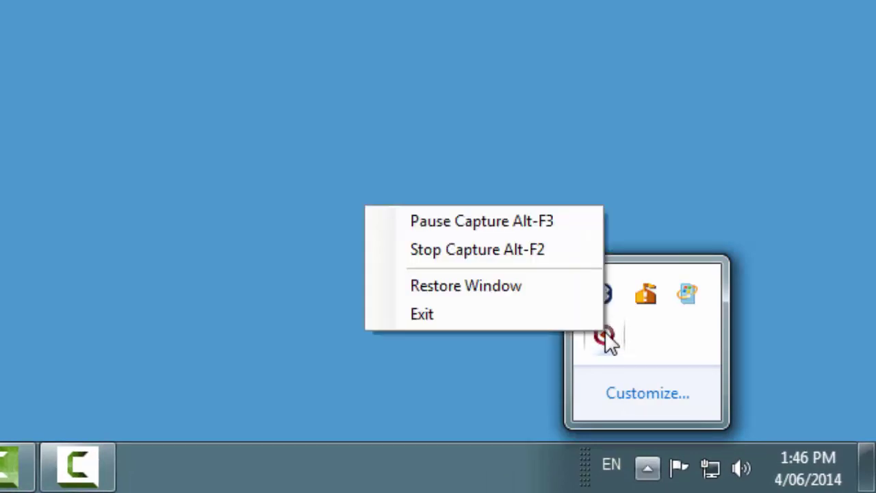
pyautogui.click(506, 249)
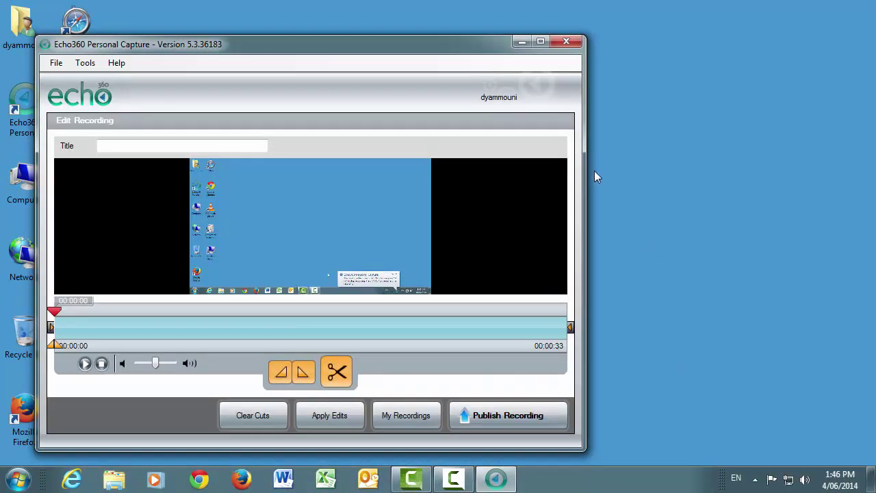
pyautogui.click(541, 42)
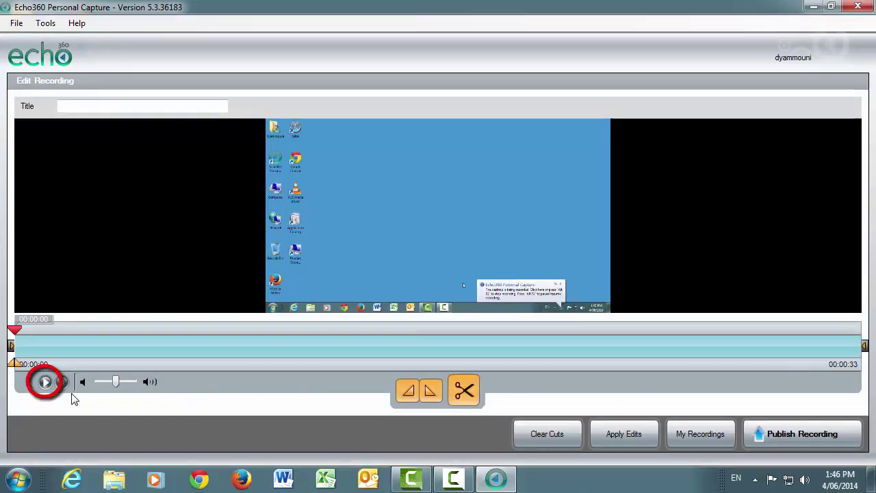
# Preview the recording and cut away everything before 00:00:06.
pyautogui.click(45, 382)
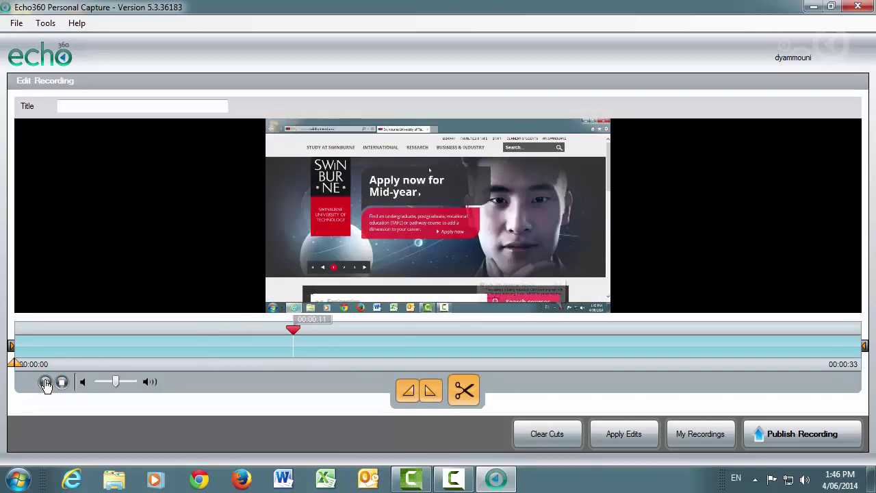
pyautogui.click(46, 383)
pyautogui.moveTo(294, 335); pyautogui.dragTo(5, 332)
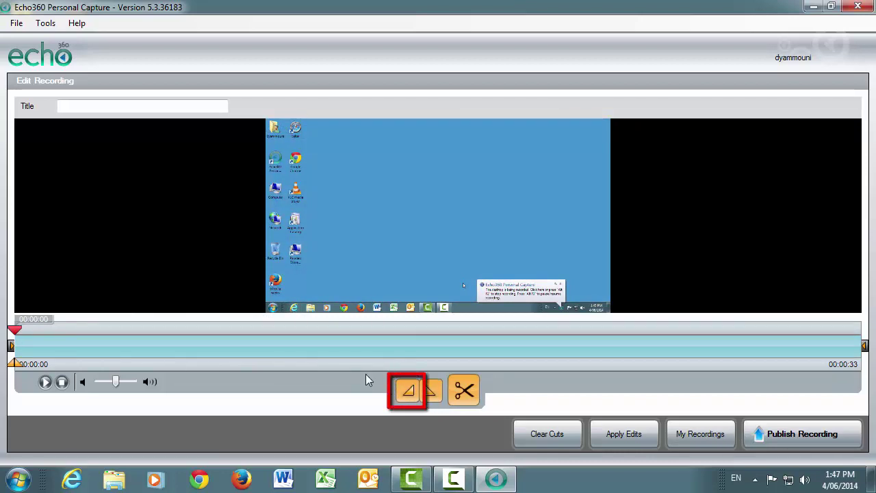
pyautogui.moveTo(23, 340); pyautogui.dragTo(186, 342)
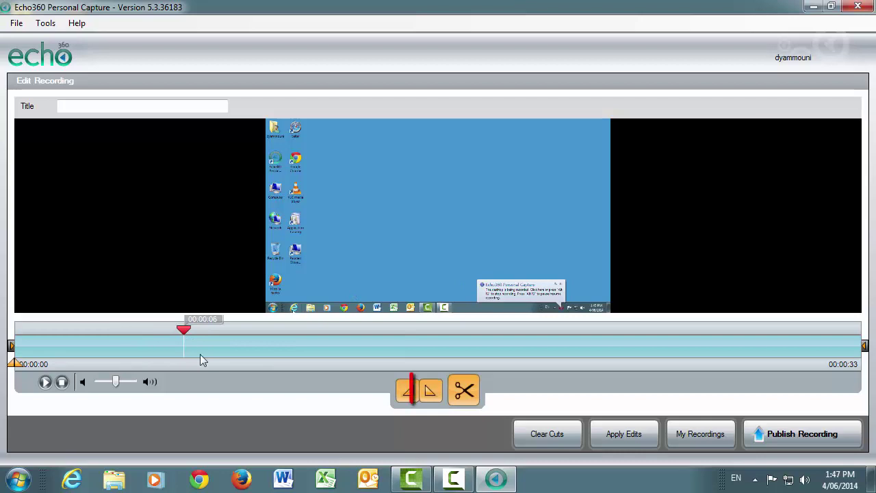
pyautogui.click(432, 394)
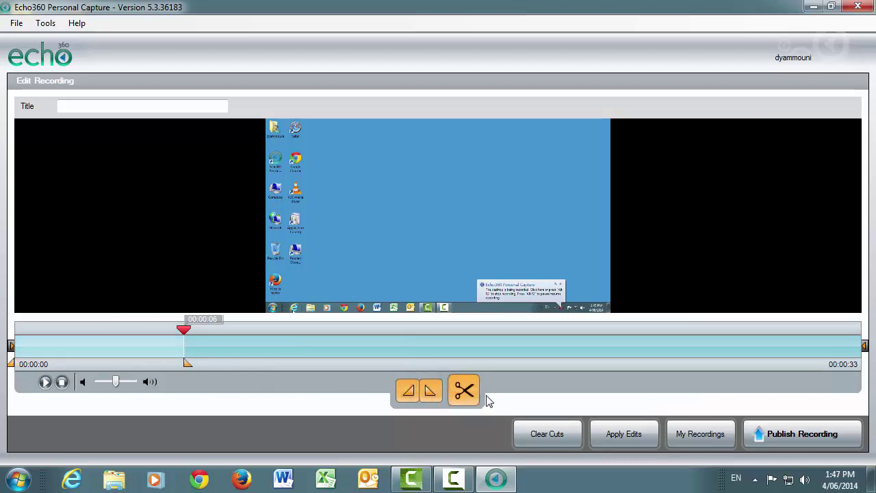
pyautogui.click(465, 395)
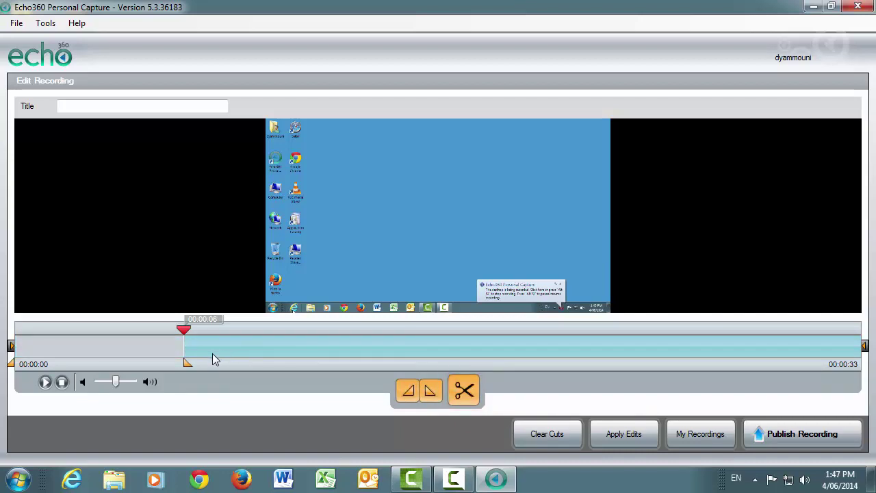
# Cut away everything after 00:00:27 and apply the trim edits.
pyautogui.moveTo(183, 335)
pyautogui.mouseDown()
pyautogui.moveTo(700, 344)
pyautogui.moveTo(784, 329)
pyautogui.moveTo(867, 329)
pyautogui.mouseUp()
pyautogui.click(412, 399)
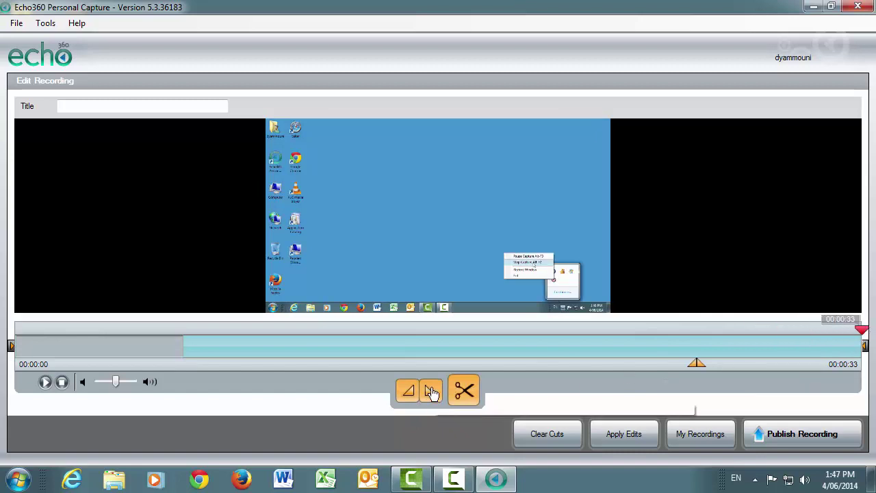
pyautogui.click(430, 390)
pyautogui.click(463, 390)
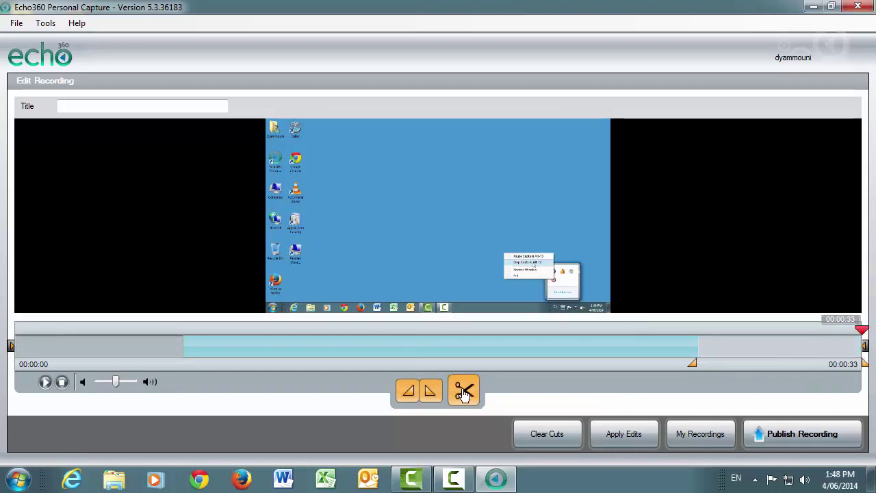
pyautogui.click(623, 438)
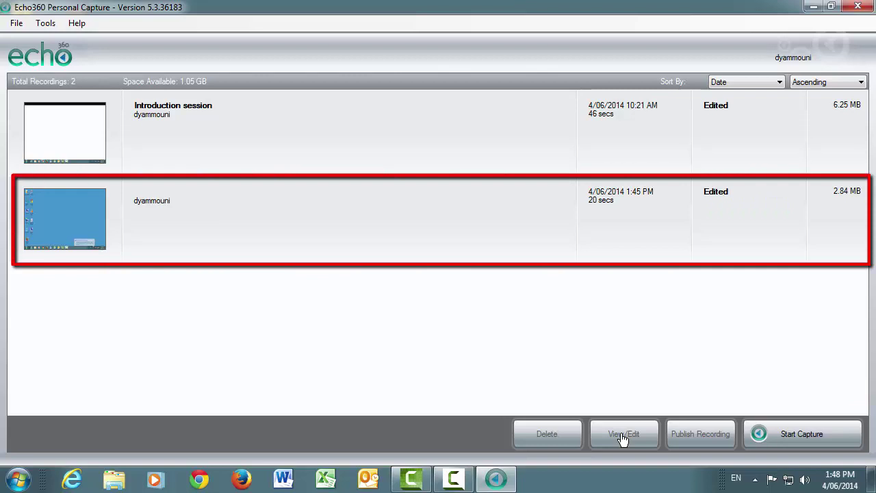
# Reopen the edited recording, title it 'Test recording using PCAP', and start publishing it.
pyautogui.doubleClick(194, 223)
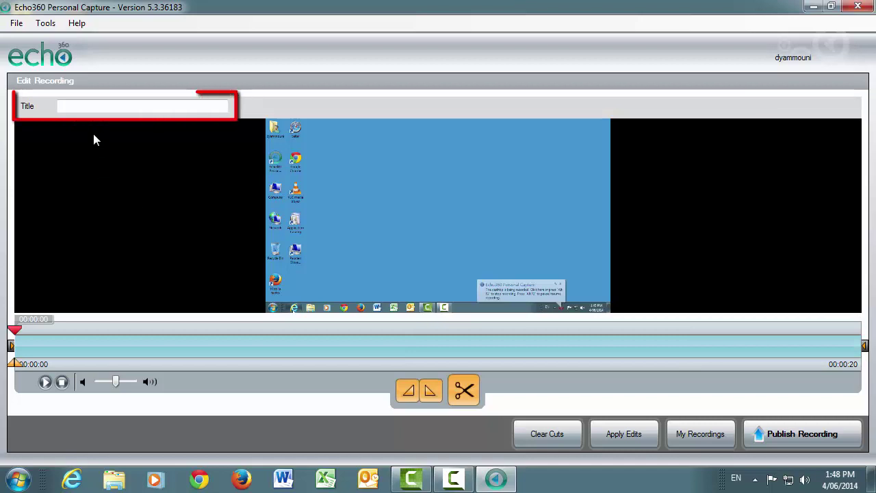
pyautogui.click(83, 106)
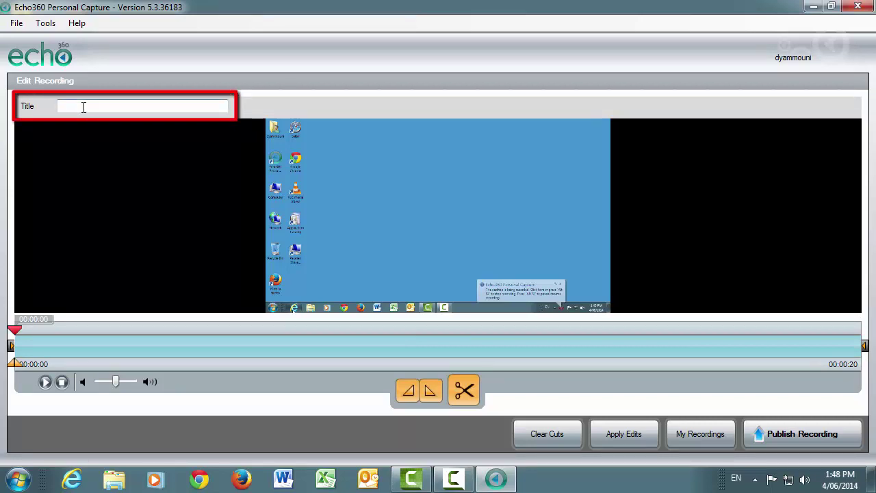
pyautogui.write('Test recordin')
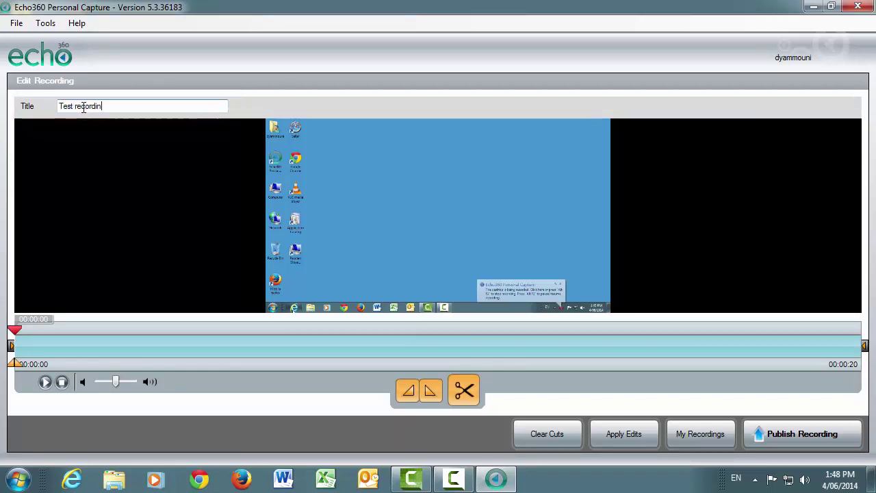
pyautogui.write('g using PCAP')
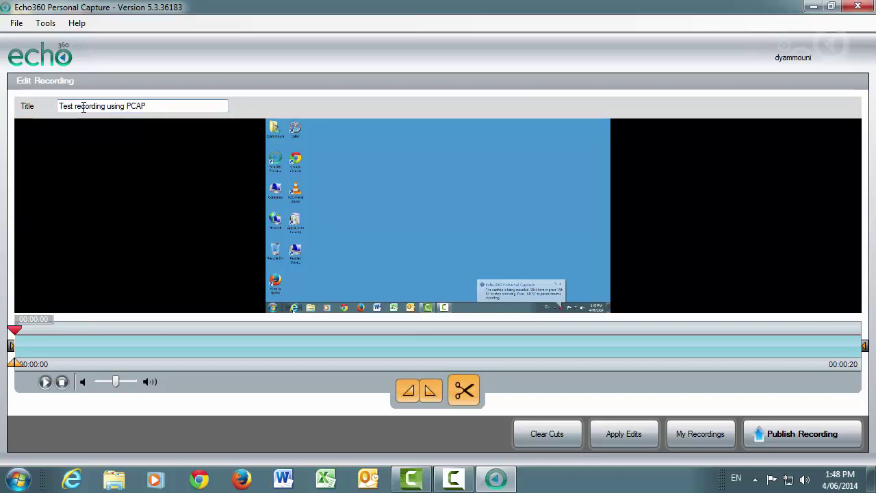
pyautogui.click(780, 437)
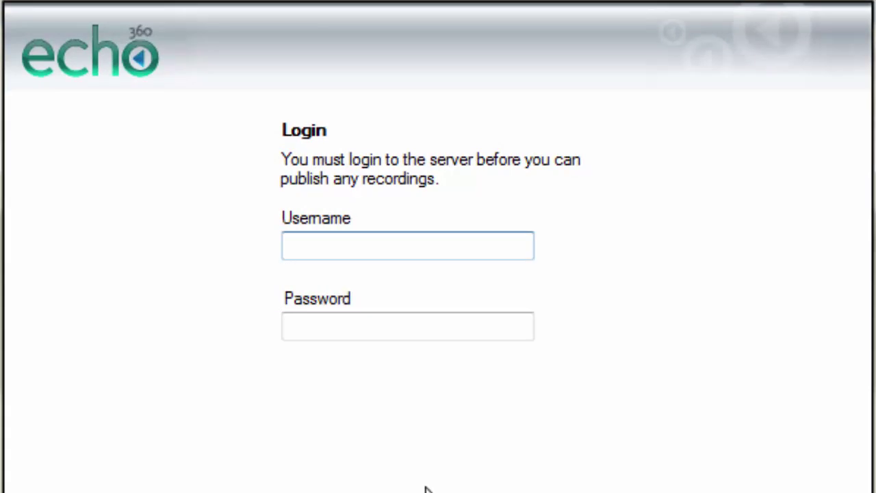
# Log in with your username and password, then select the DGY10001 Advanced Digital Audio Techniques course.
pyautogui.press('Tab')
pyautogui.write('•••••••••')
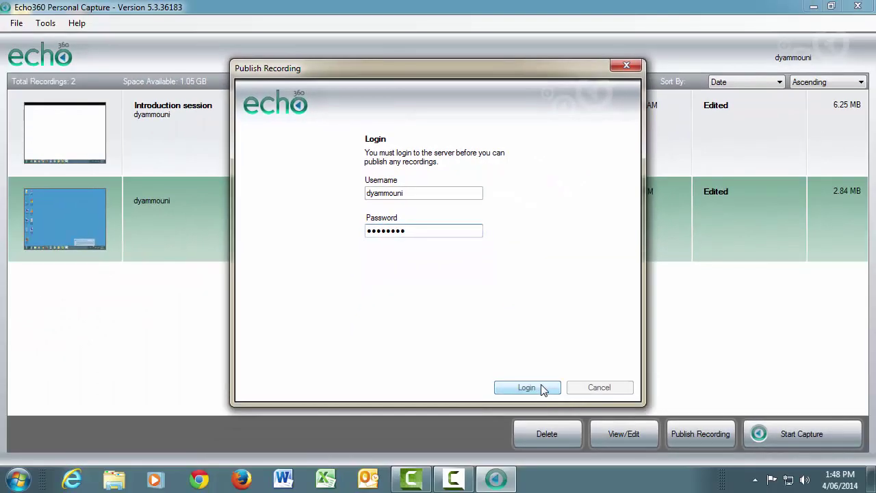
pyautogui.click(543, 388)
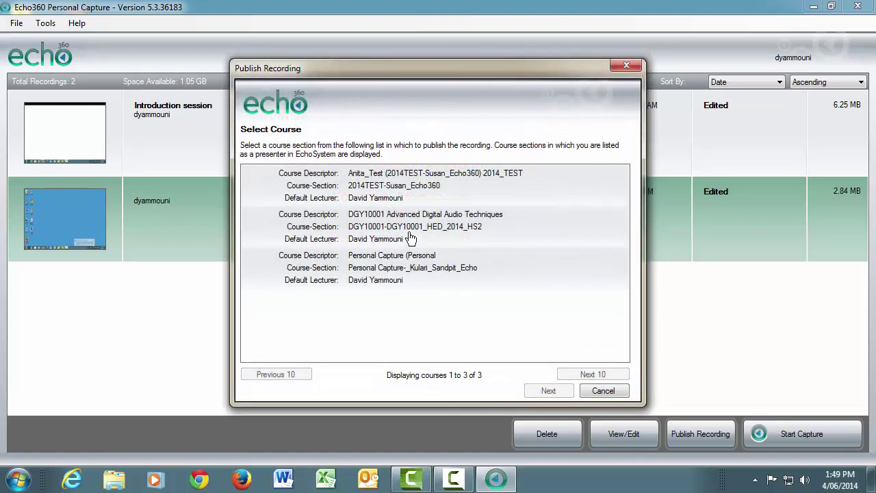
pyautogui.click(408, 231)
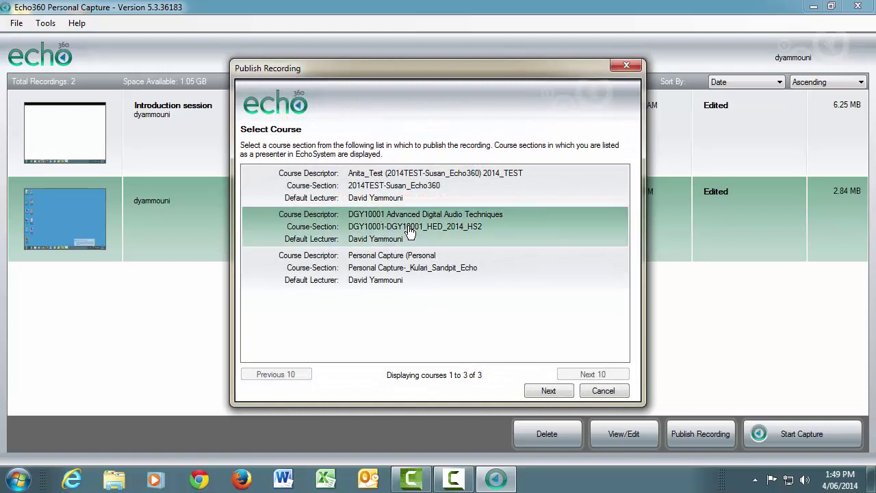
# Keep the default product group, create a new Echo, publish, and close the program once Published.
pyautogui.click(540, 393)
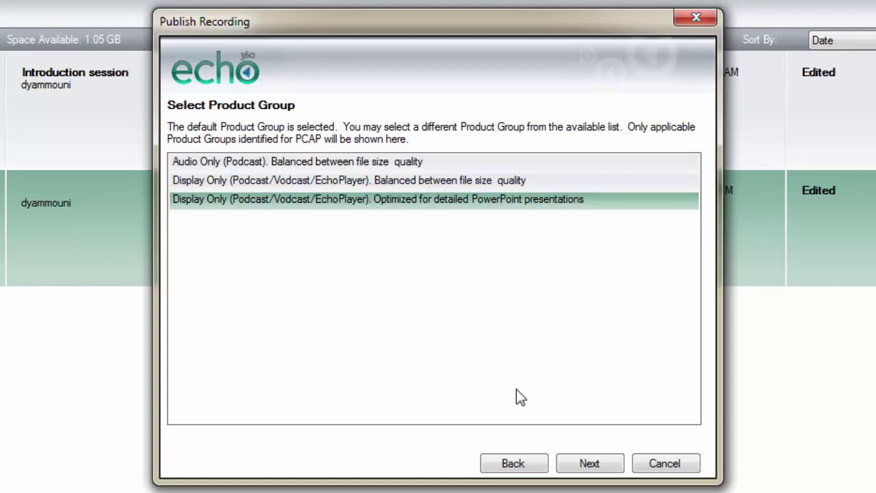
pyautogui.click(589, 464)
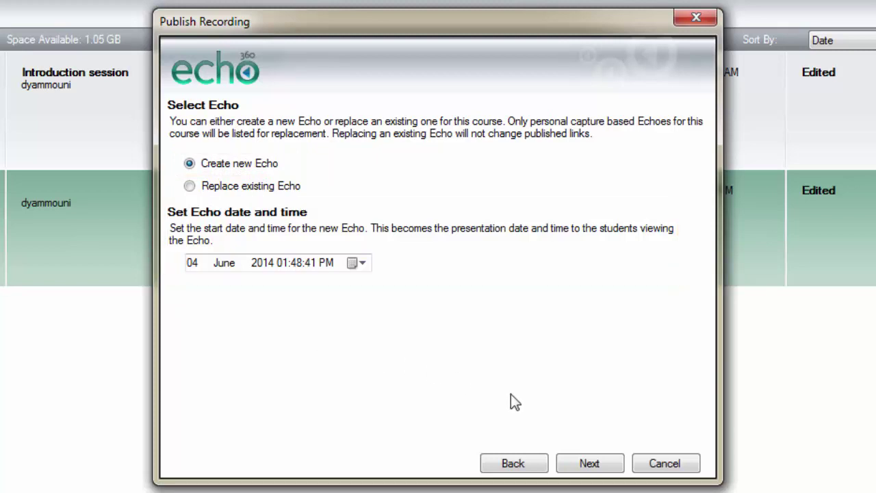
pyautogui.click(590, 463)
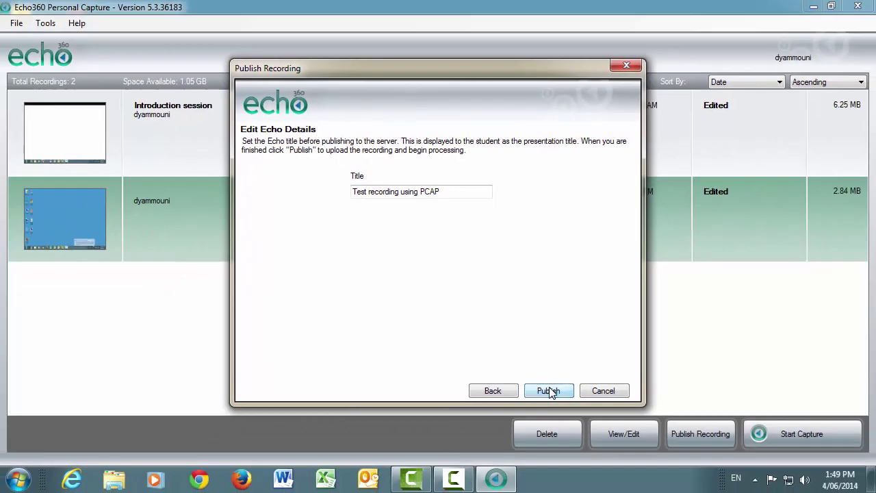
pyautogui.click(591, 464)
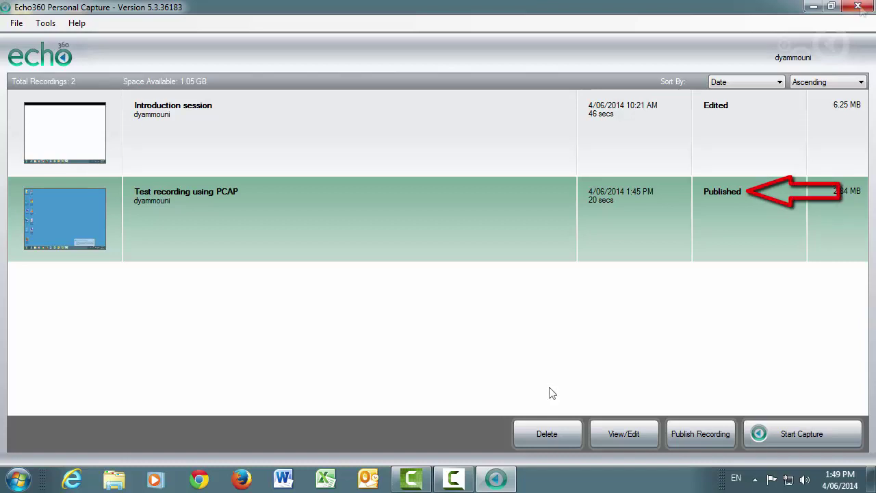
pyautogui.click(857, 6)
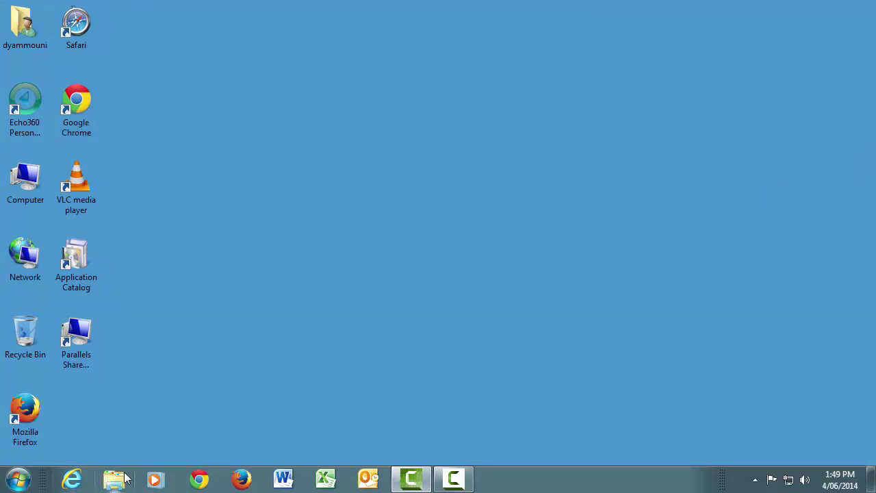
# Launch Firefox and load the ilearn Blackboard address to reach the DGY10001 unit.
pyautogui.click(241, 479)
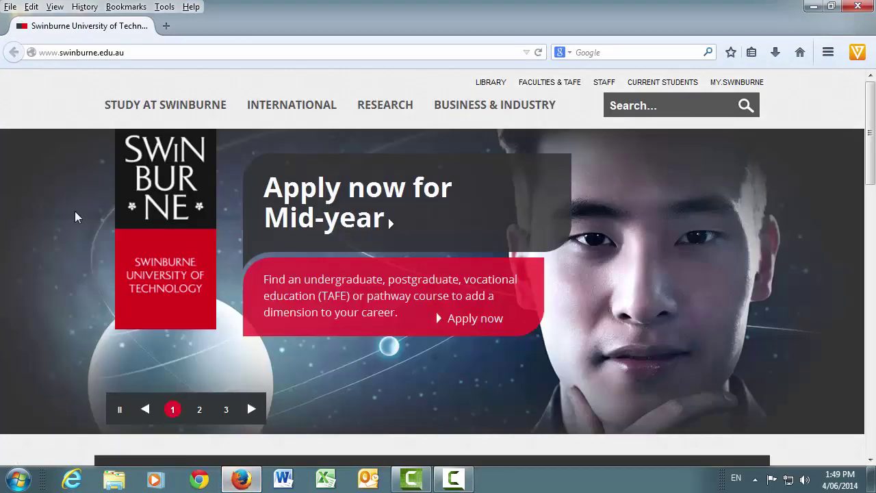
pyautogui.click(147, 53)
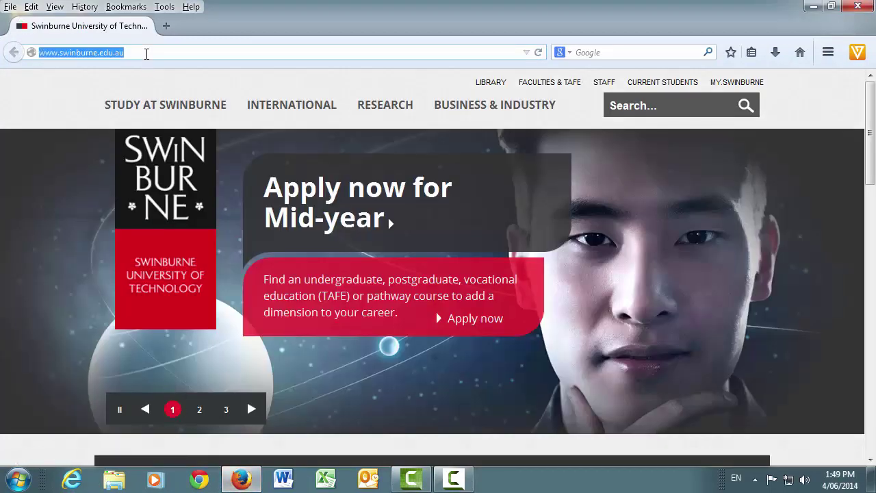
pyautogui.write('ilea')
pyautogui.press('Return')
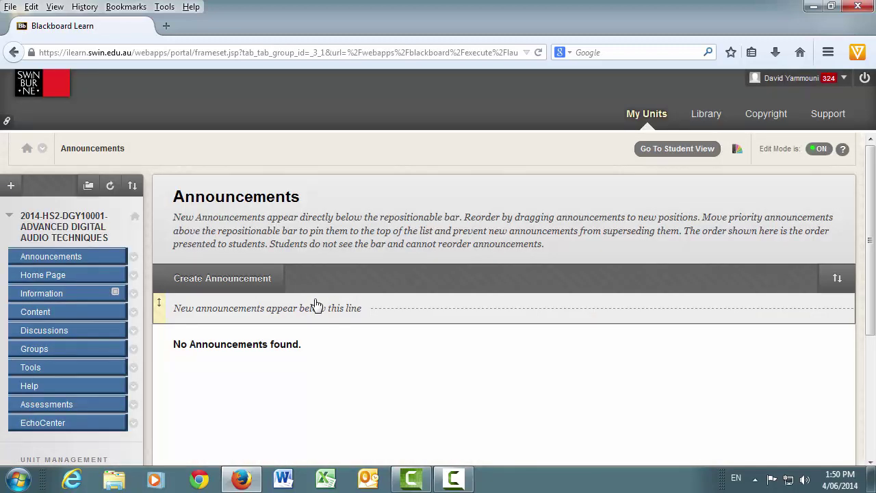
# Play 'Test recording using PCAP' from the unit's EchoCenter in the Echo360 player.
pyautogui.click(66, 427)
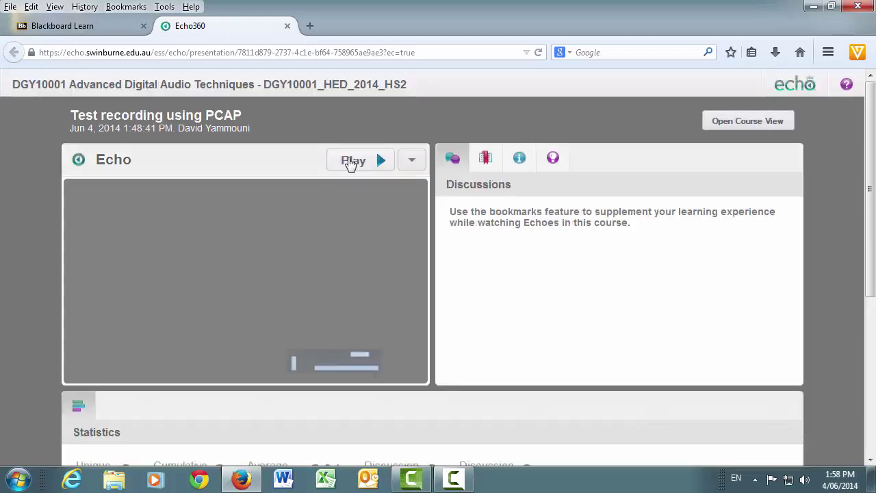
pyautogui.click(350, 161)
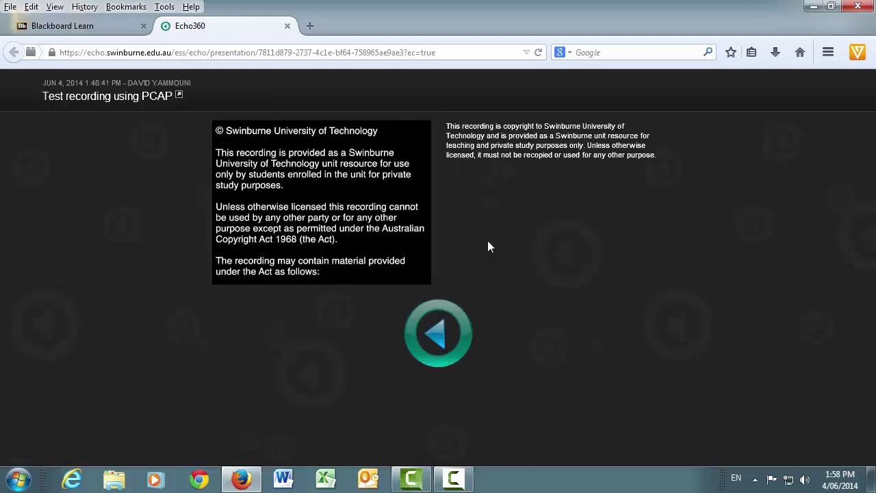